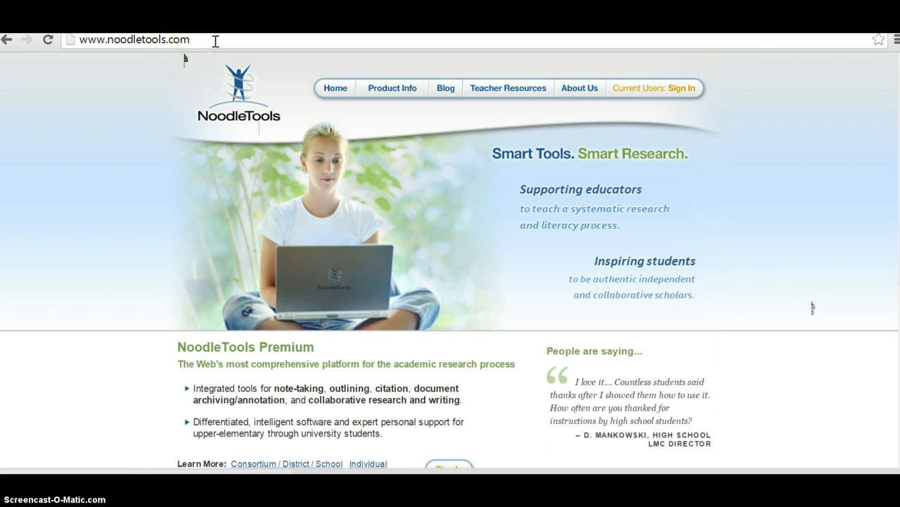
# Step: Open the Current Users sign-in page and select the Personal ID field
pyautogui.click(680, 86)
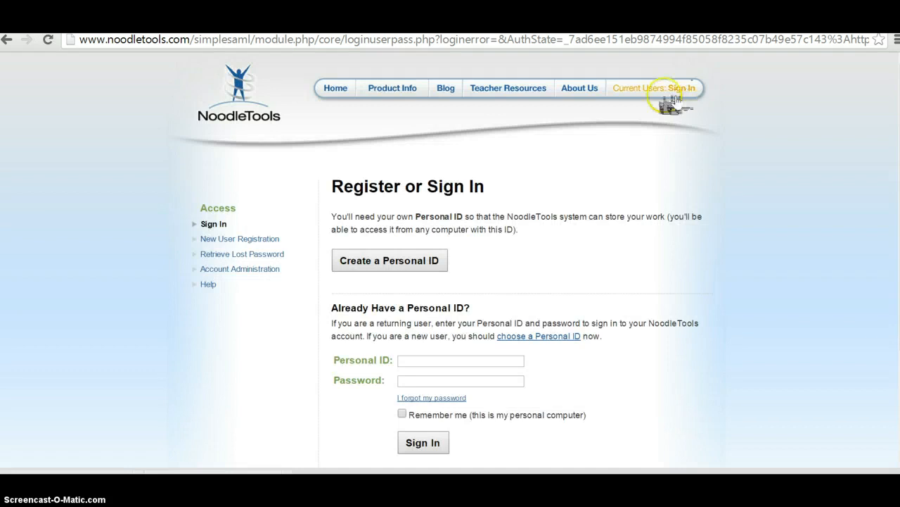
pyautogui.click(470, 363)
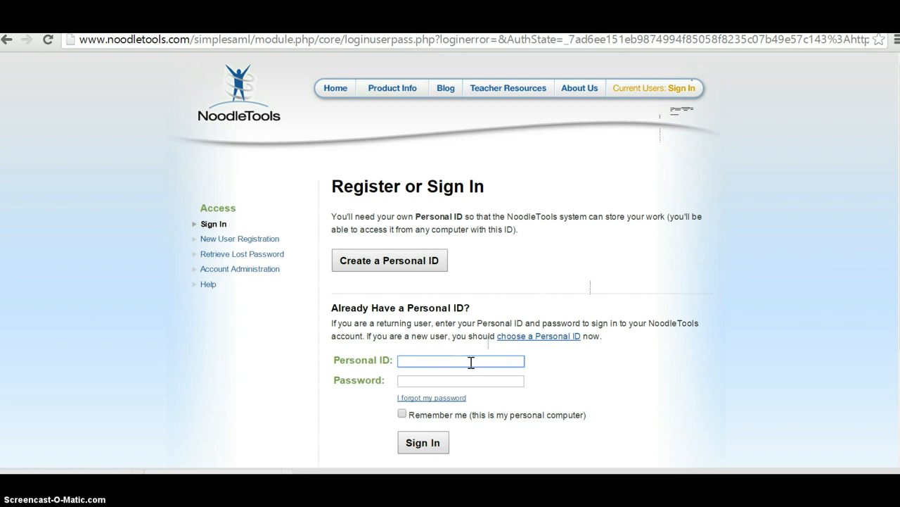
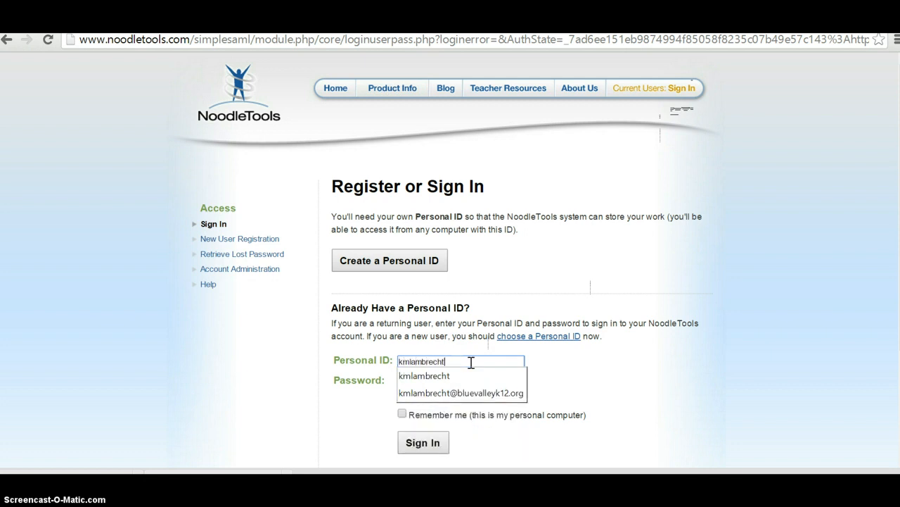
# Step: Sign in with your Personal ID and password, Remember me ticked, then skip folder revalidation
pyautogui.press('Tab')
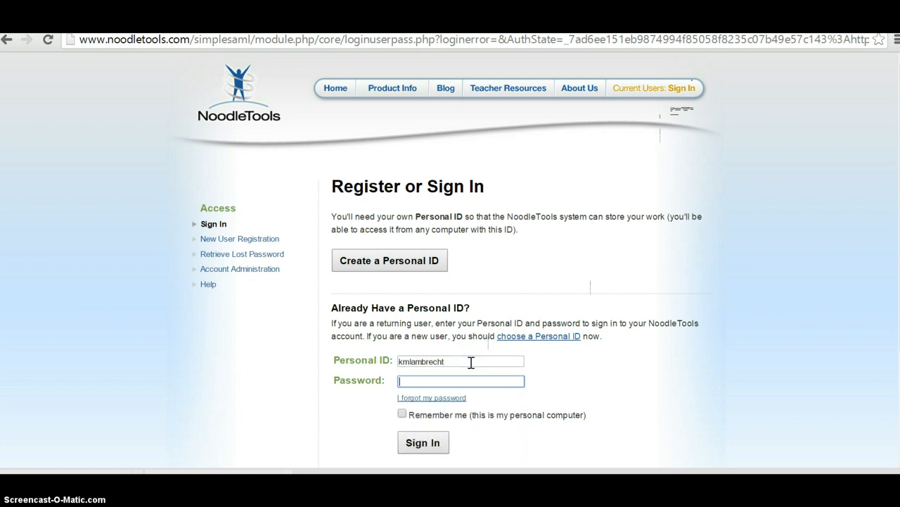
pyautogui.write('••••••••')
pyautogui.click(477, 362)
pyautogui.click(402, 413)
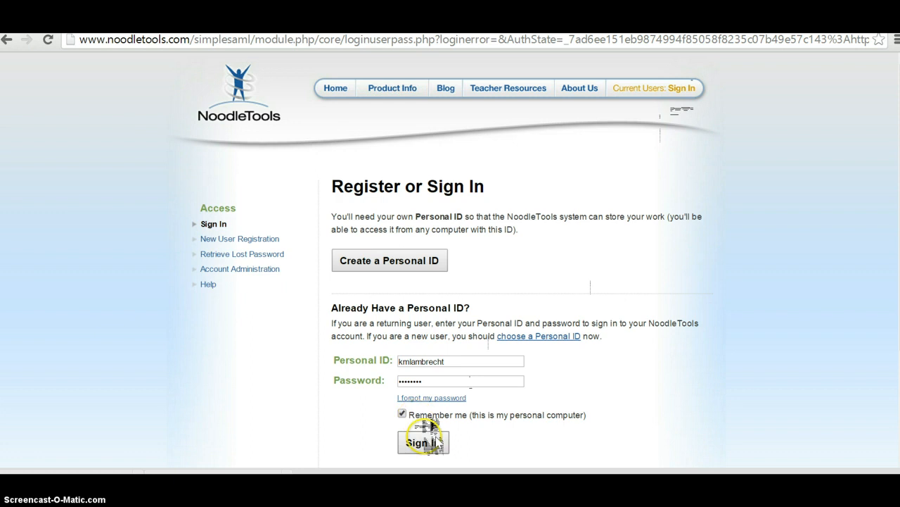
pyautogui.click(422, 442)
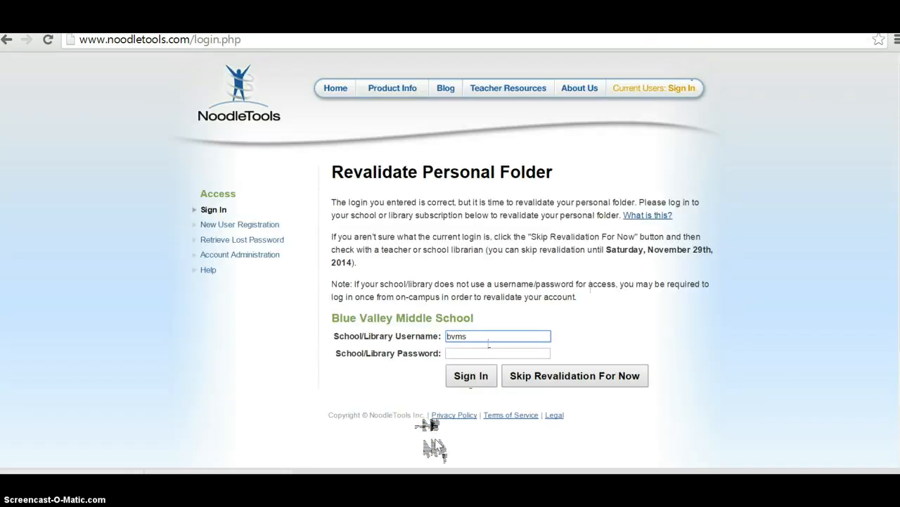
pyautogui.click(581, 380)
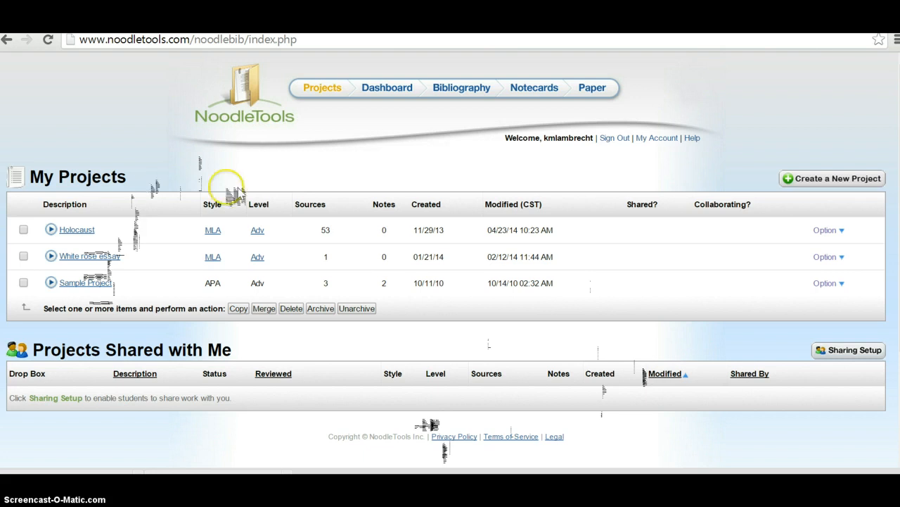
# Step: Start a new project from the My Projects page
pyautogui.click(821, 179)
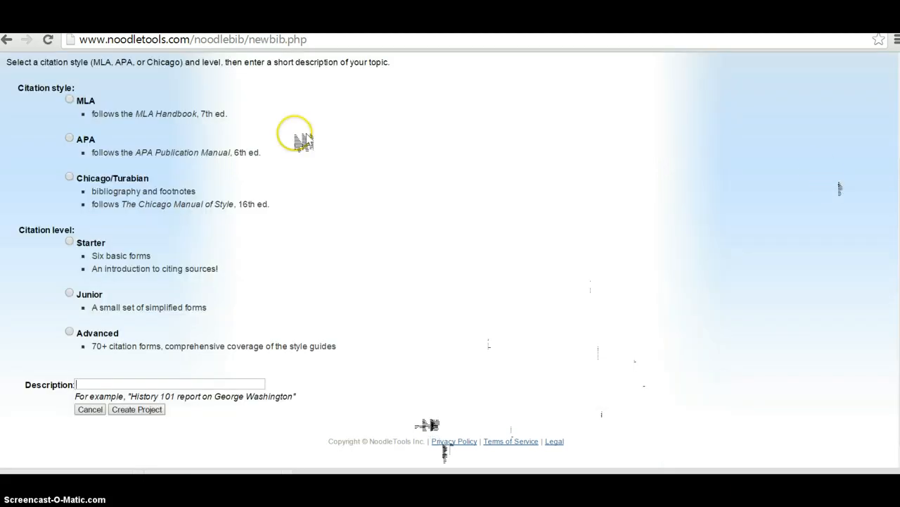
# Step: Create the MLA, Starter-level project described as 'Multi Genre Research Project'
pyautogui.click(338, 138)
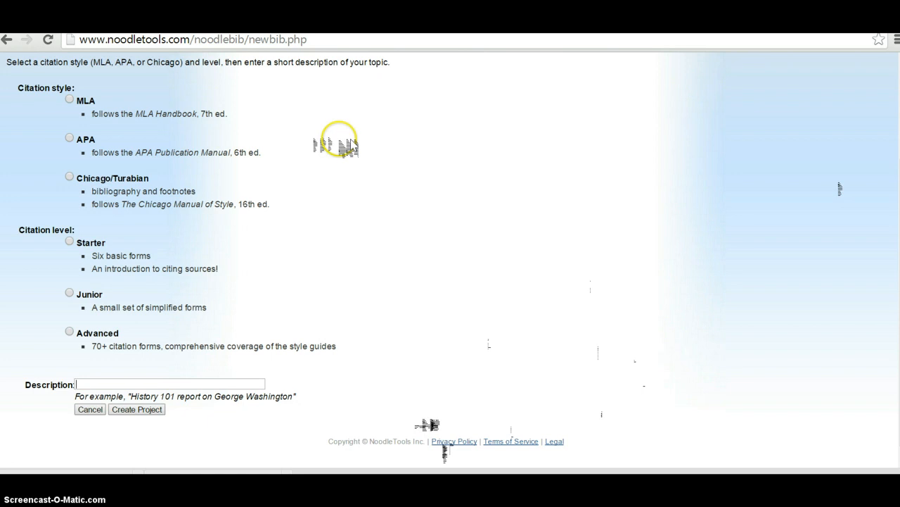
pyautogui.click(70, 99)
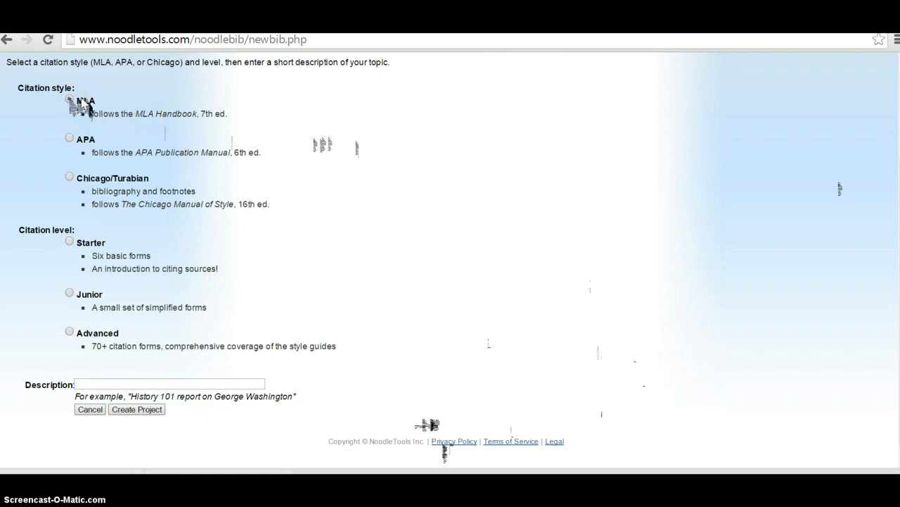
pyautogui.click(77, 101)
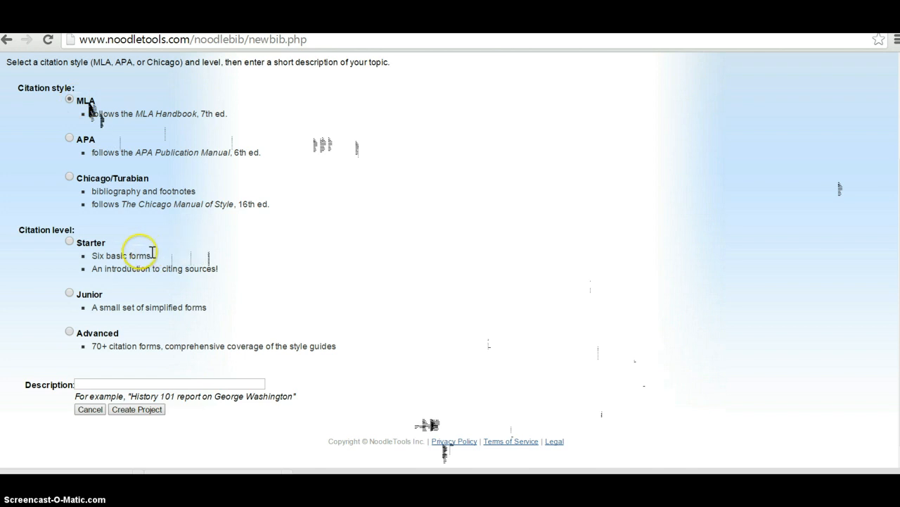
pyautogui.click(69, 241)
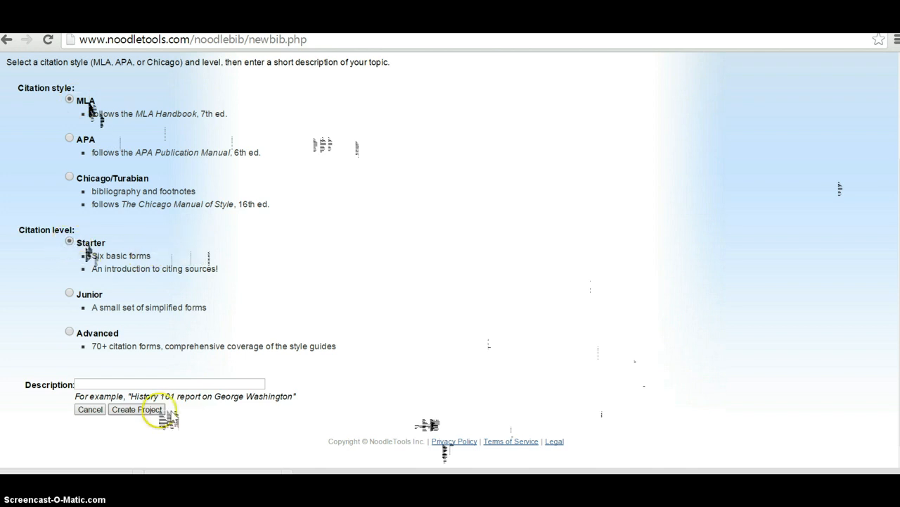
pyautogui.click(159, 382)
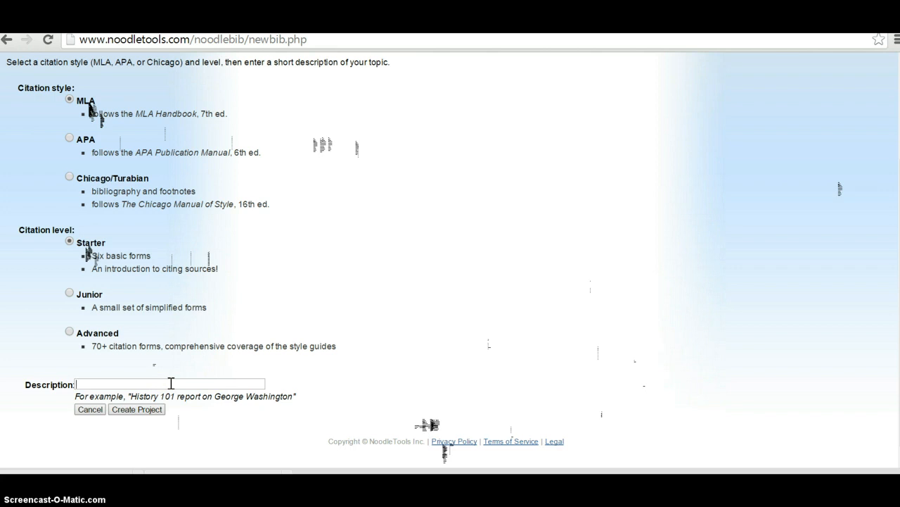
pyautogui.write('Multi Genre Research')
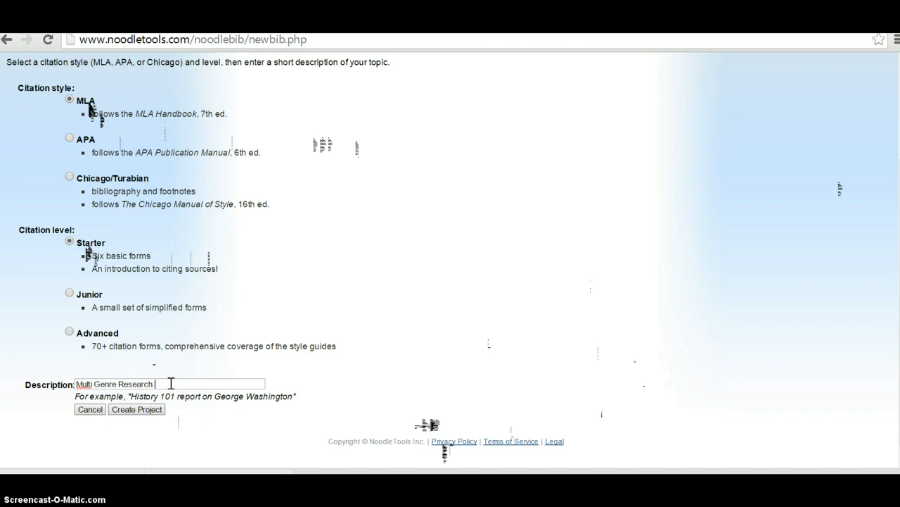
pyautogui.write(' Project')
pyautogui.click(166, 384)
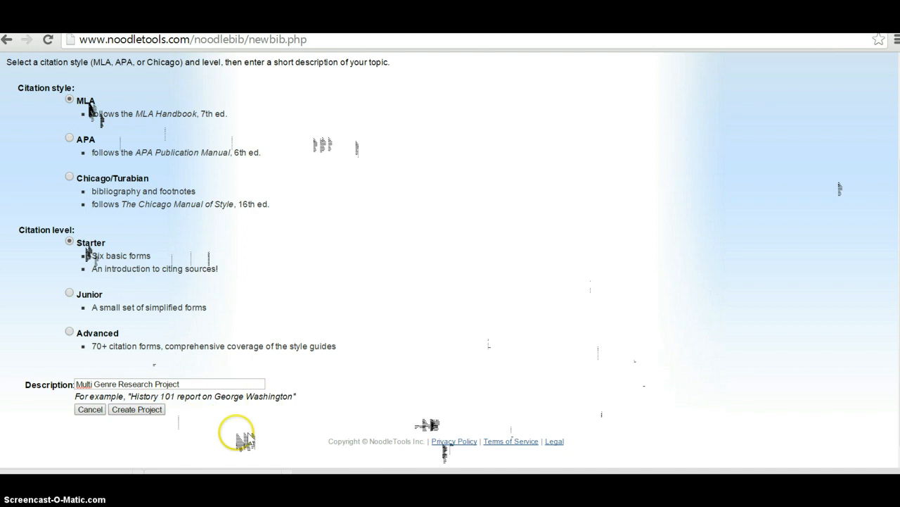
pyautogui.click(144, 410)
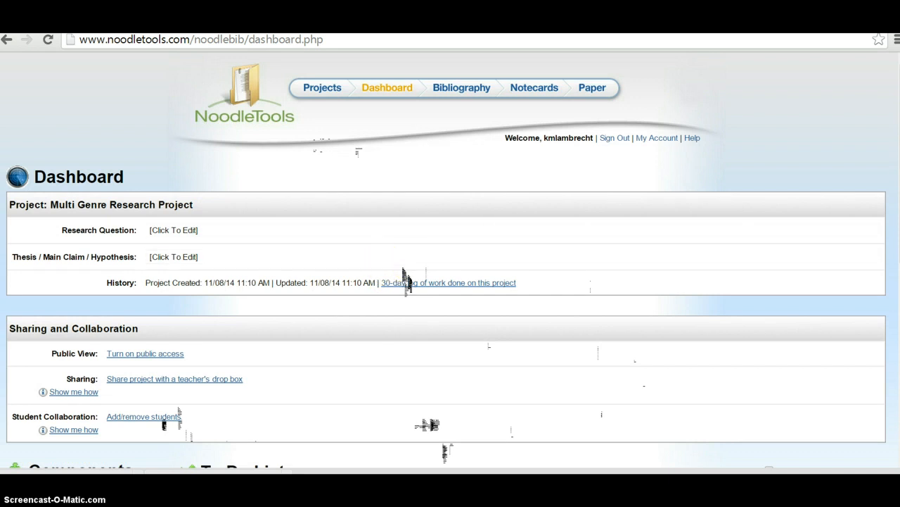
# Step: Open Works Cited under the dashboard's Components section
pyautogui.scroll(-3, 405, 278)
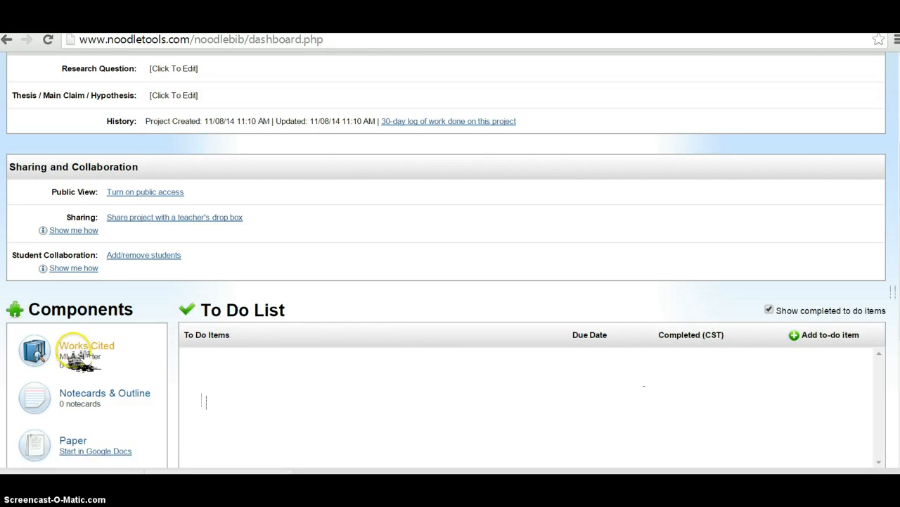
pyautogui.click(81, 352)
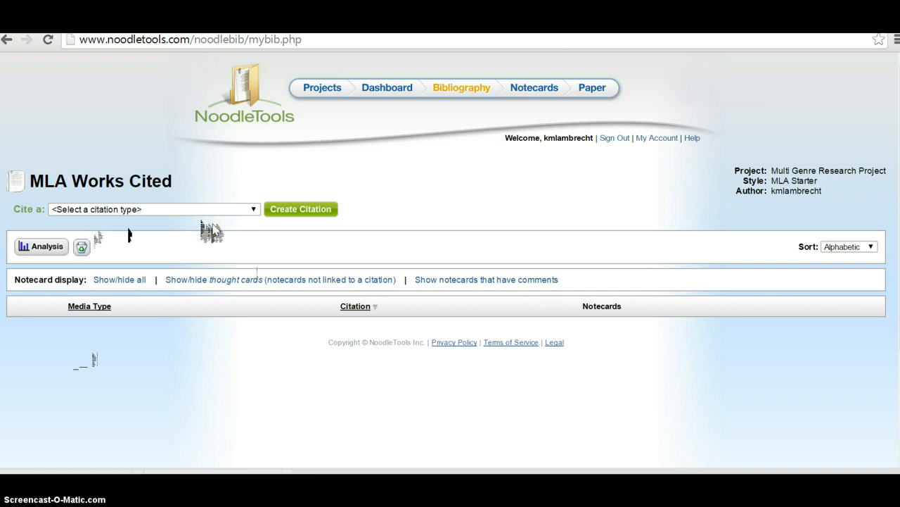
# Step: Create a new Book citation and continue past the introduction screen
pyautogui.click(254, 209)
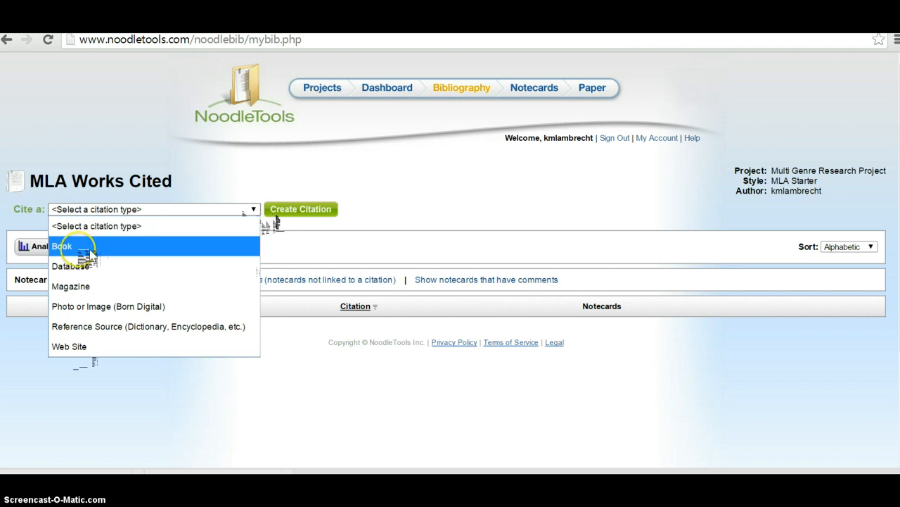
pyautogui.click(89, 251)
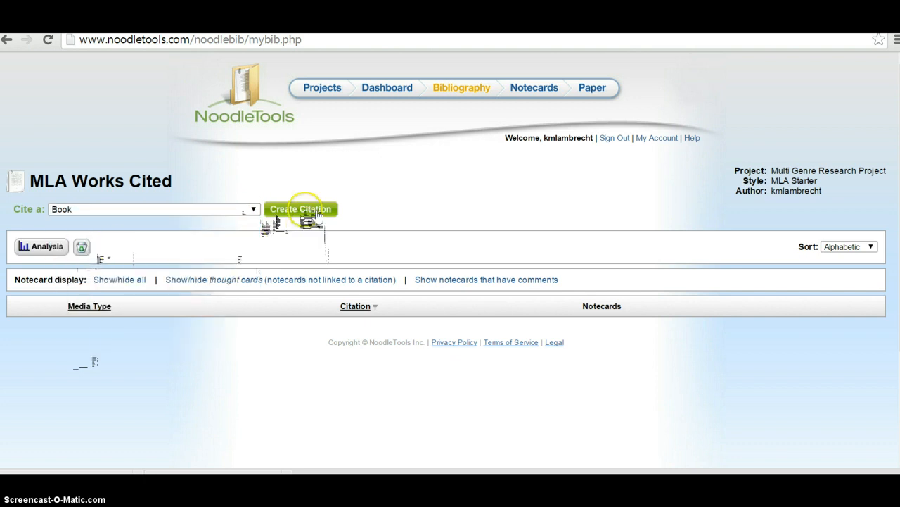
pyautogui.click(317, 213)
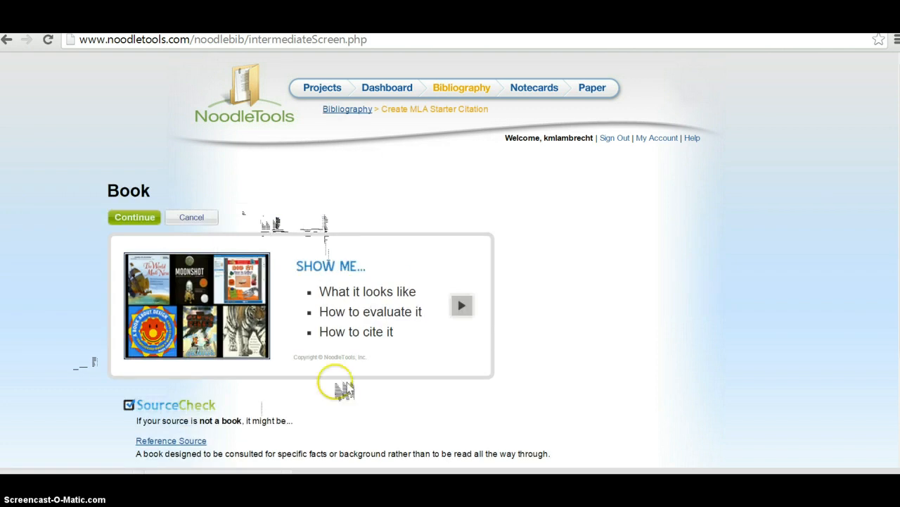
pyautogui.click(137, 217)
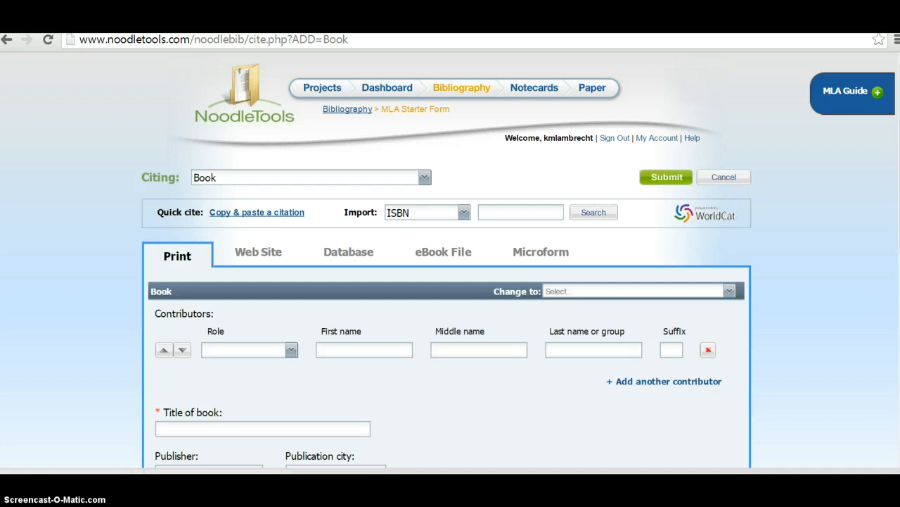
# Step: Enter the title 'The Cay' and publisher 'Bantam Doubleday Dell'
pyautogui.scroll(-2, 450, 281)
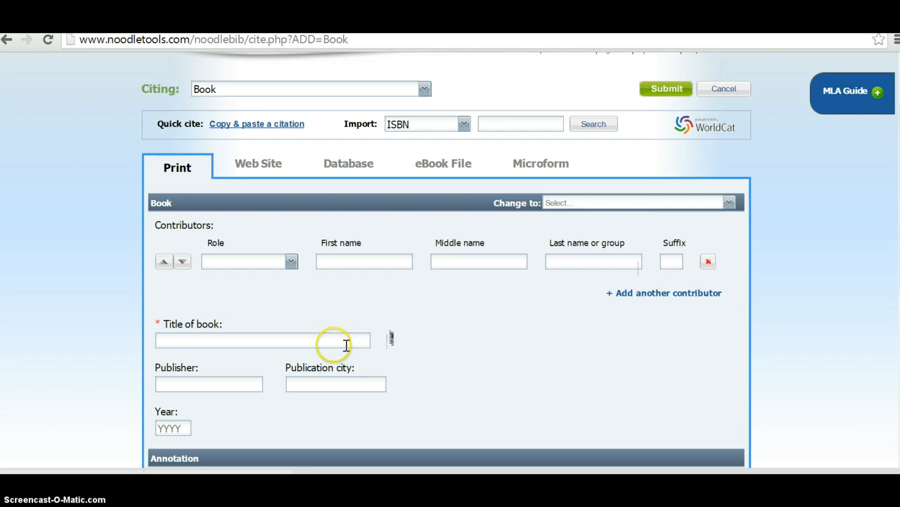
pyautogui.click(346, 341)
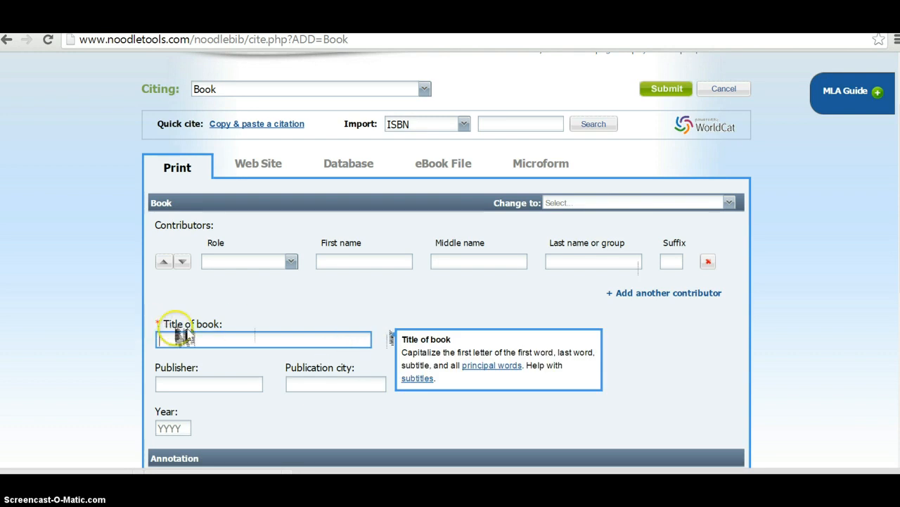
pyautogui.click(210, 336)
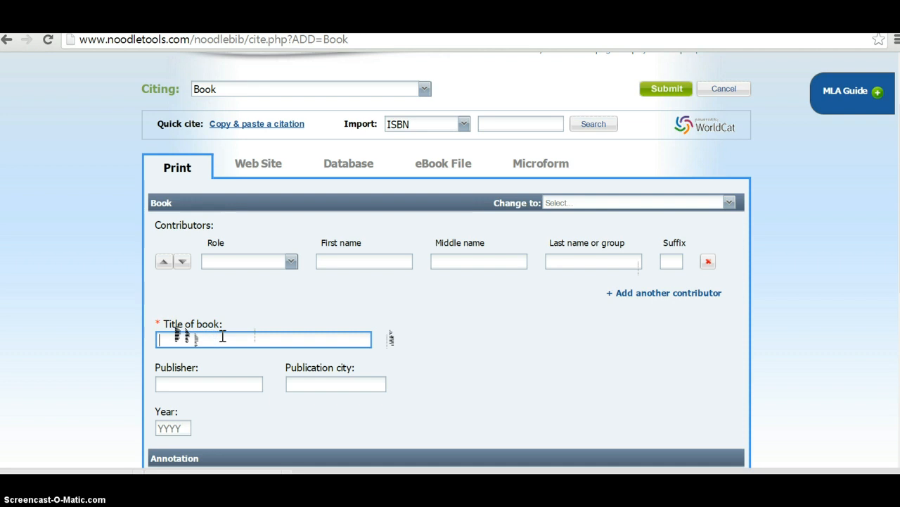
pyautogui.write('The Cay')
pyautogui.scroll(-1, 844, 301)
pyautogui.click(224, 361)
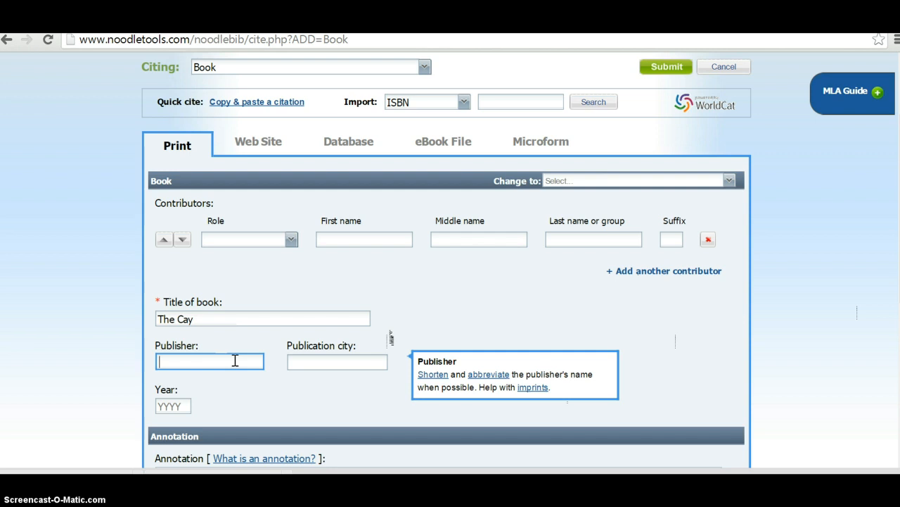
pyautogui.write('Bantam Doubled')
pyautogui.write('ay Dell')
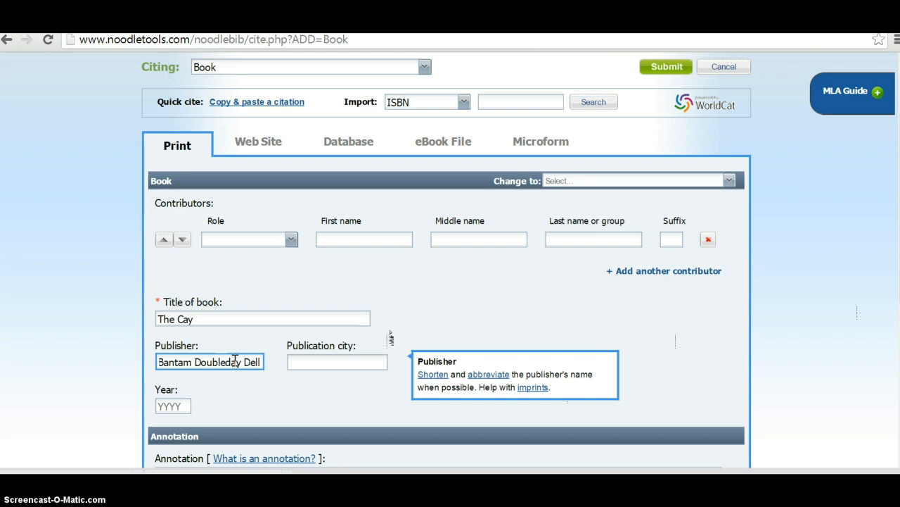
# Step: Set the publication city to New York and the year to 1969
pyautogui.click(299, 362)
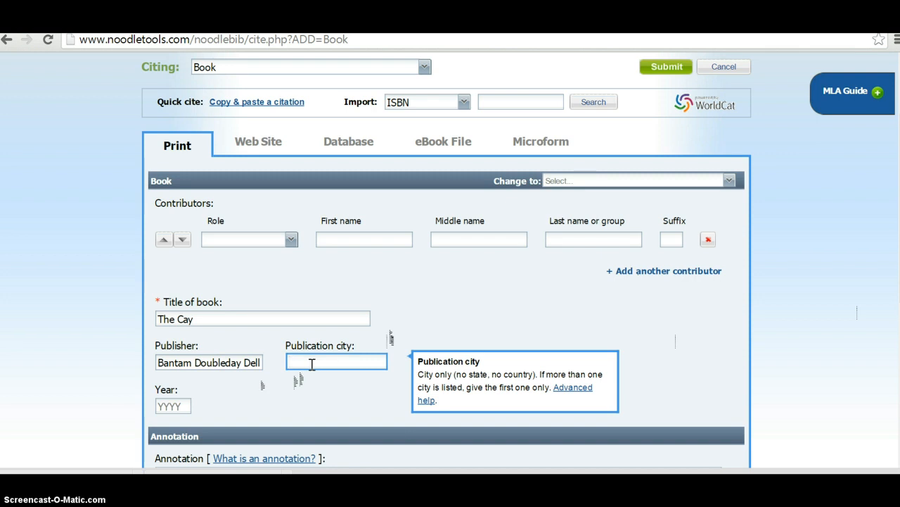
pyautogui.write('New York')
pyautogui.click(180, 405)
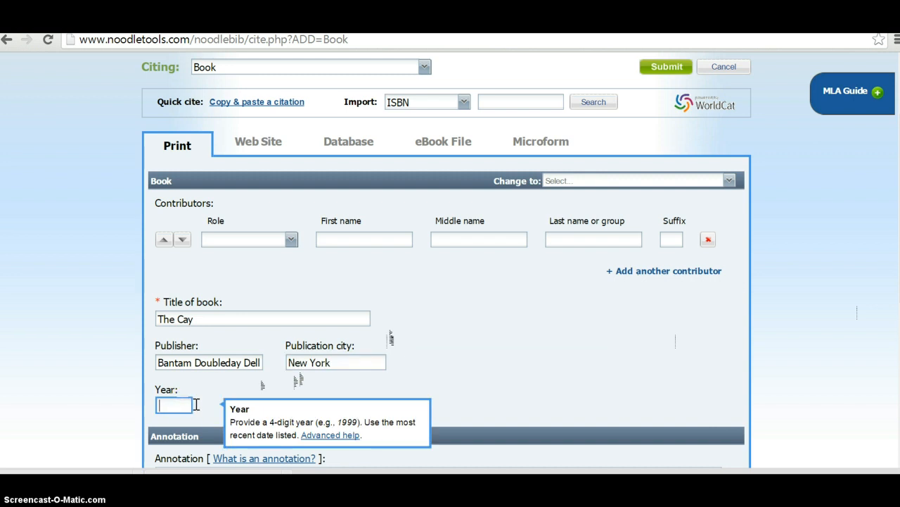
pyautogui.write('1969')
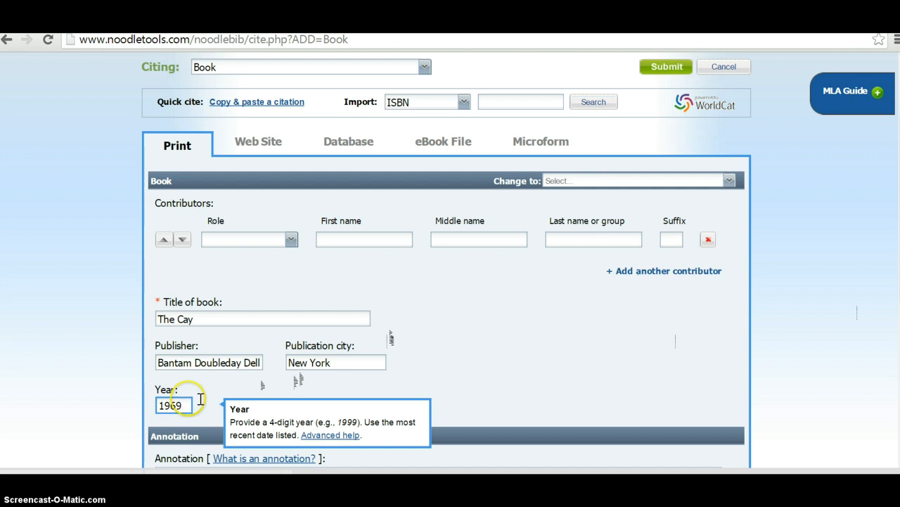
pyautogui.scroll(-2, 890, 261)
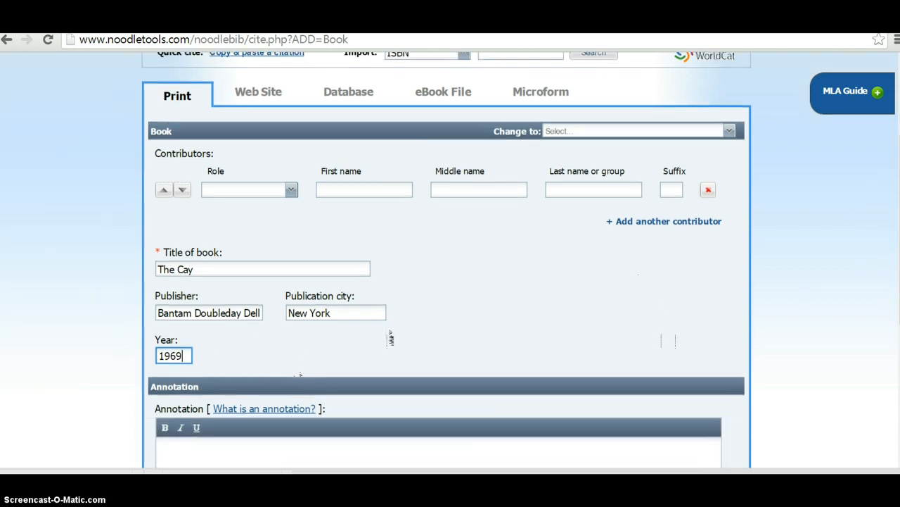
pyautogui.scroll(-2, 391, 338)
pyautogui.scroll(1, 447, 260)
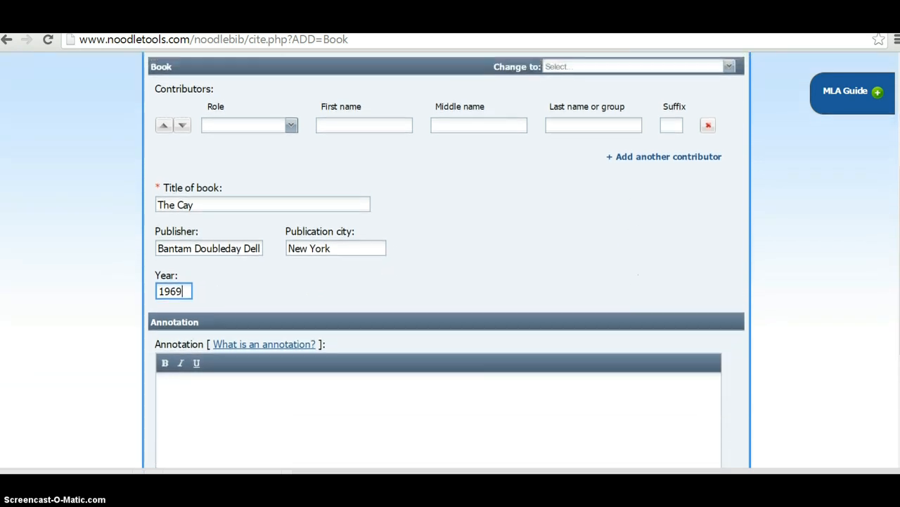
pyautogui.scroll(1, 447, 260)
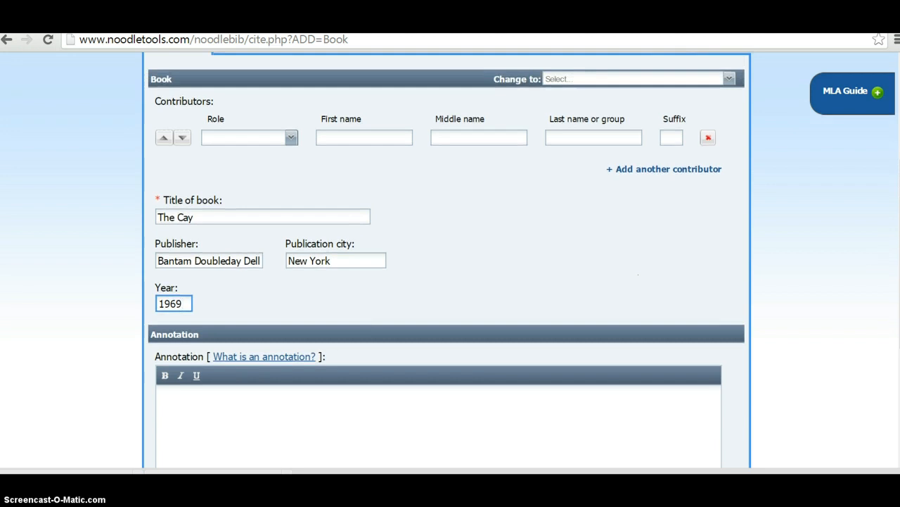
pyautogui.scroll(-3, 447, 260)
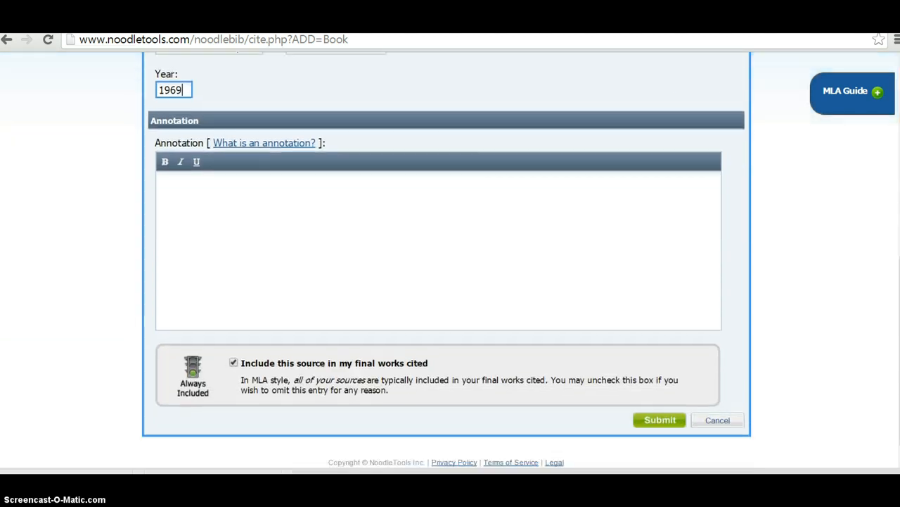
pyautogui.scroll(5, 446, 260)
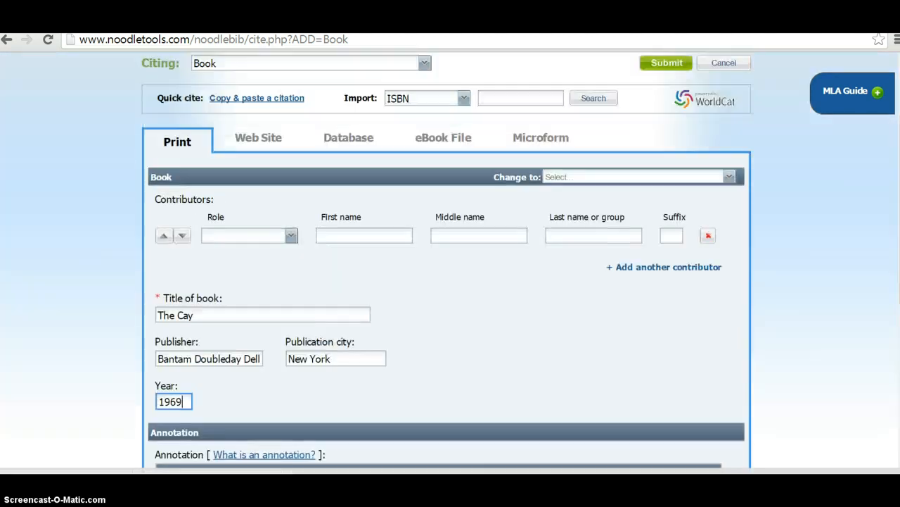
# Step: Add a contributor with the role Author
pyautogui.click(292, 237)
pyautogui.click(263, 253)
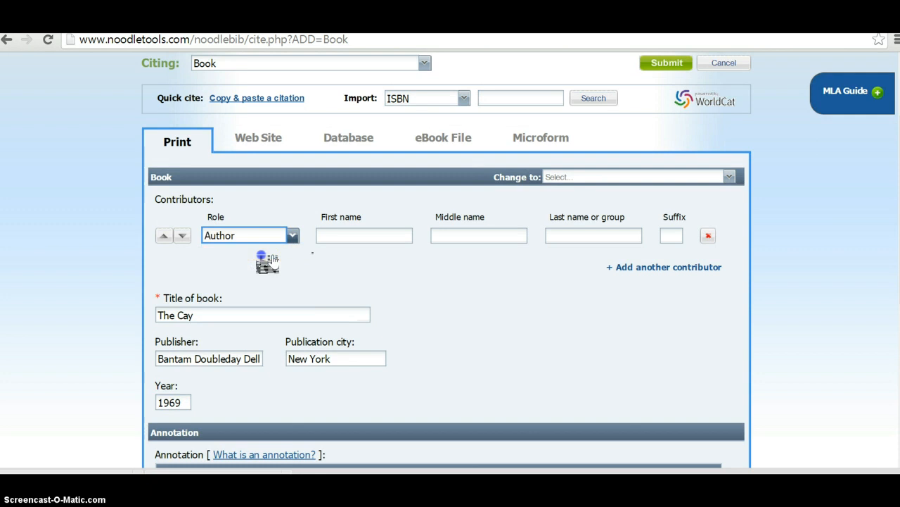
pyautogui.click(347, 234)
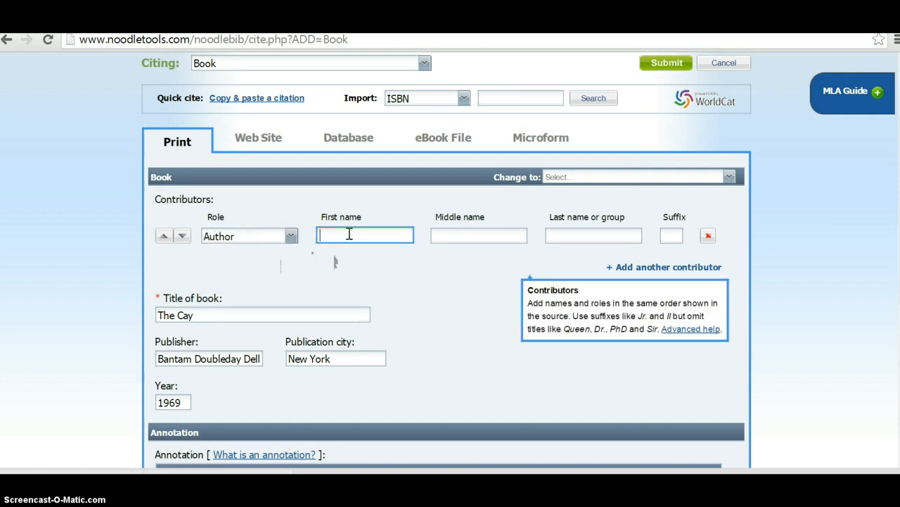
pyautogui.write('Taylor')
pyautogui.press('Tab')
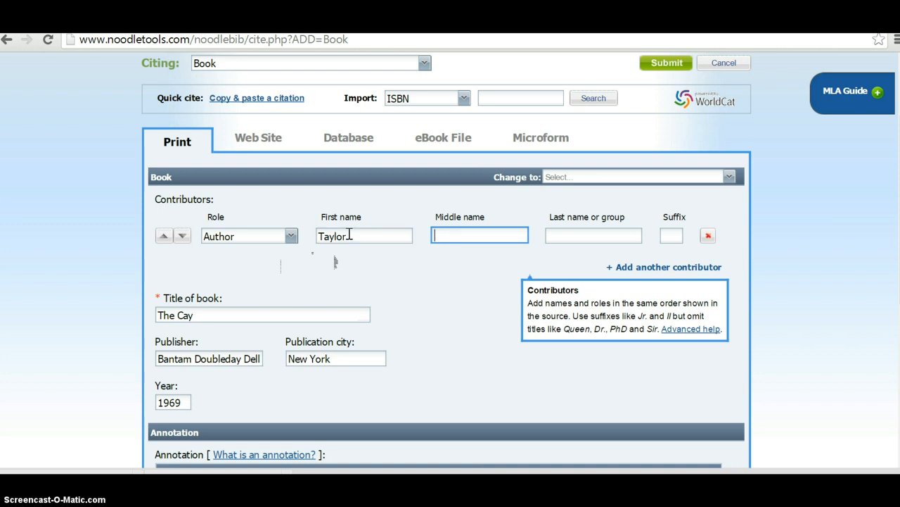
# Step: Fill in the author's first name and put 'Taylor' in the middle-name field
pyautogui.doubleClick(356, 233)
pyautogui.write('T')
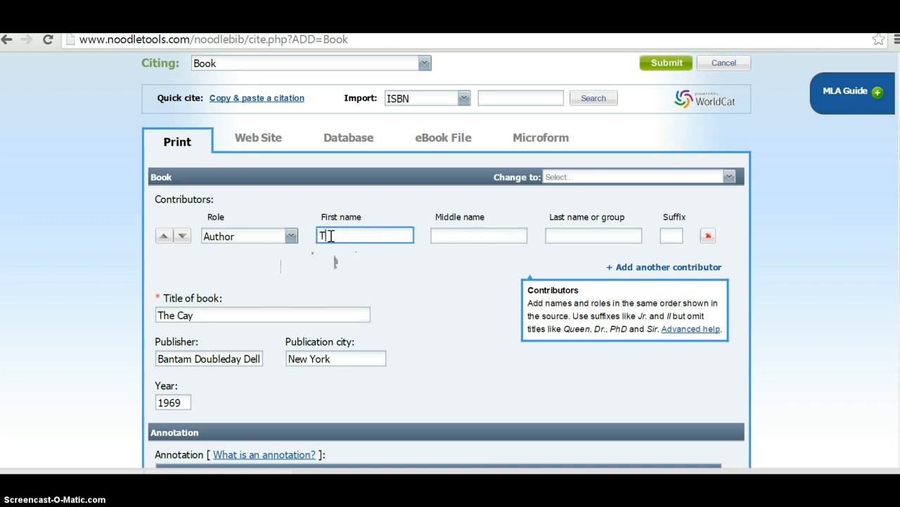
pyautogui.write('headore')
pyautogui.press('Tab')
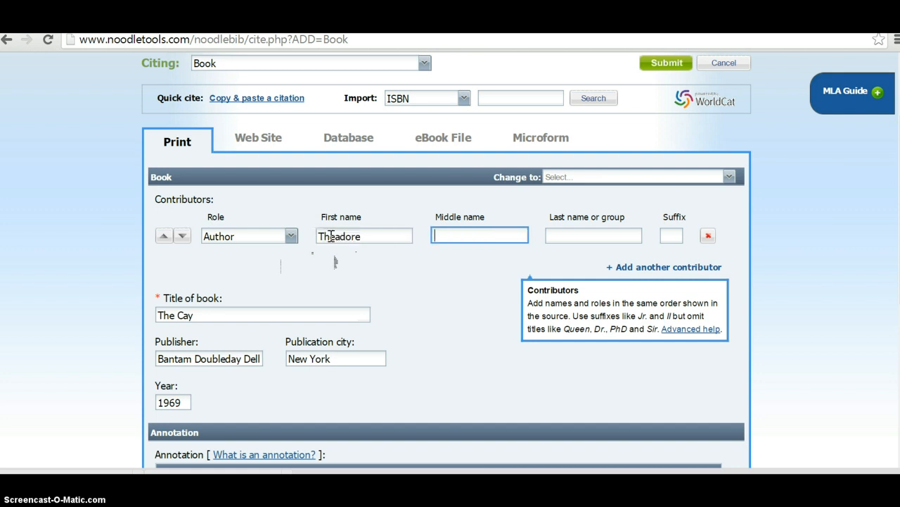
pyautogui.write('Taylor')
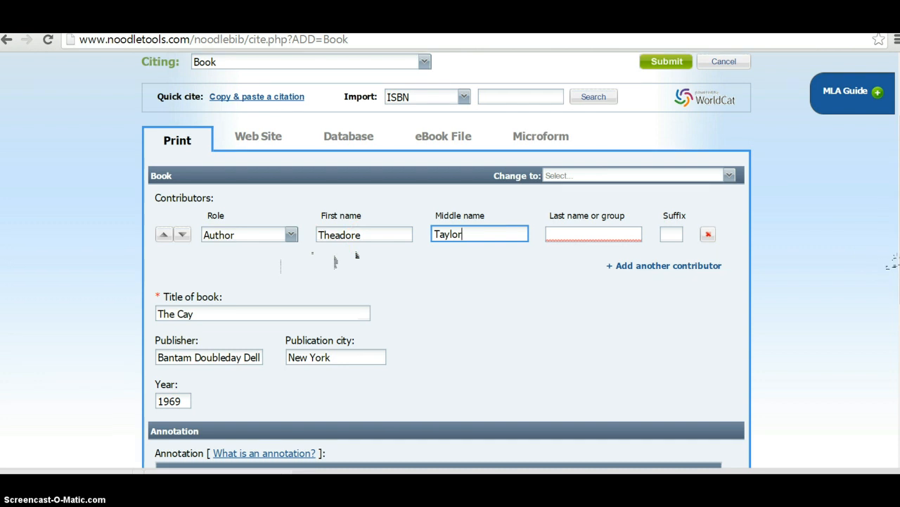
pyautogui.scroll(-1, 335, 261)
pyautogui.scroll(-1, 335, 261)
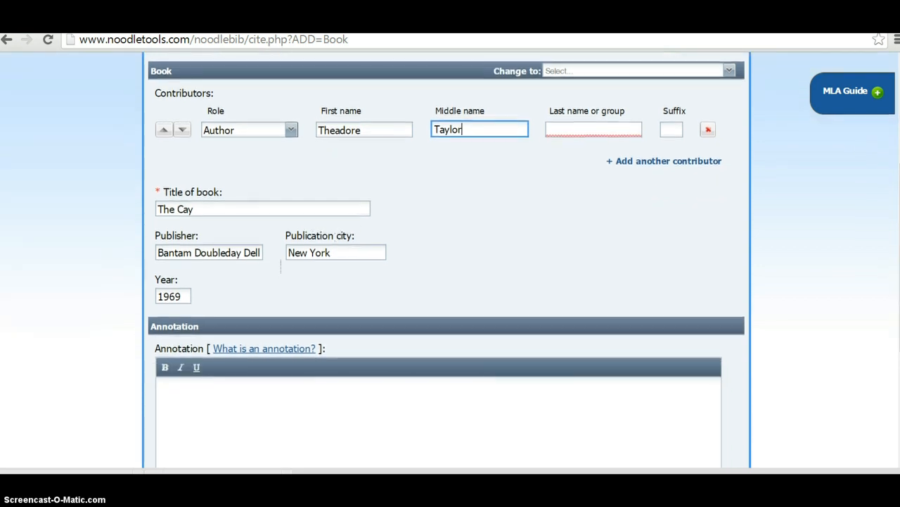
pyautogui.click(339, 386)
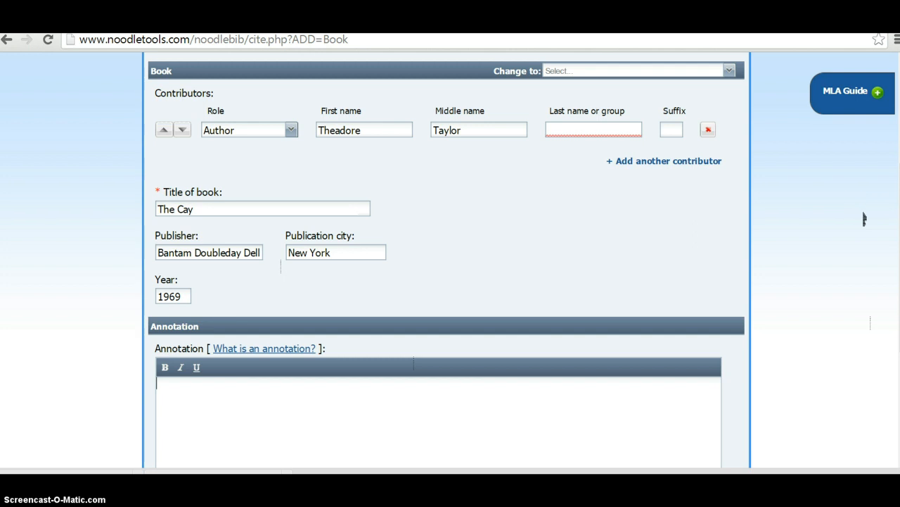
pyautogui.scroll(1, 865, 219)
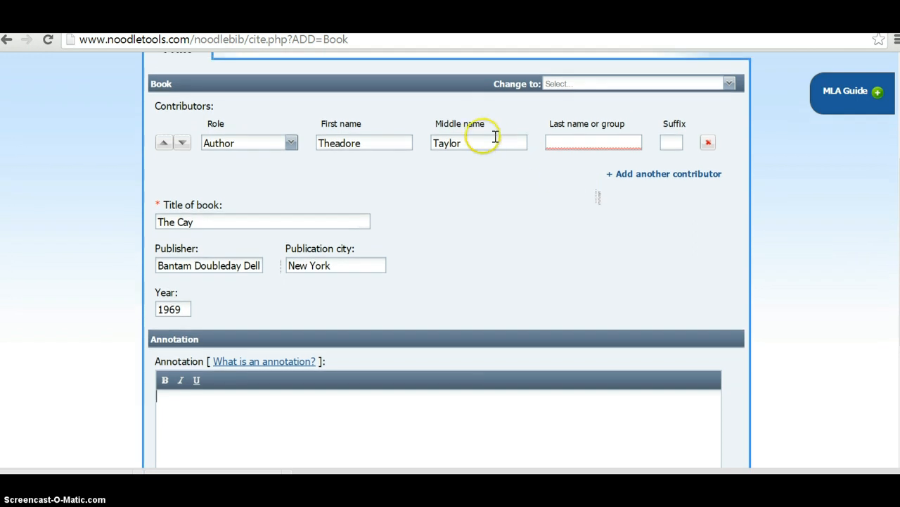
# Step: Correct the first name to 'Theodore' and move 'Taylor' into the last-name field
pyautogui.moveTo(495, 140); pyautogui.dragTo(318, 146)
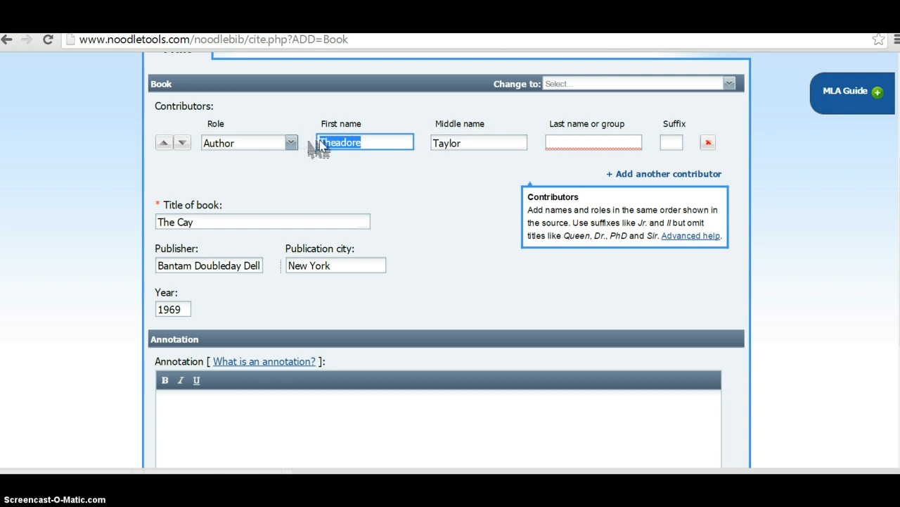
pyautogui.write('Theodore')
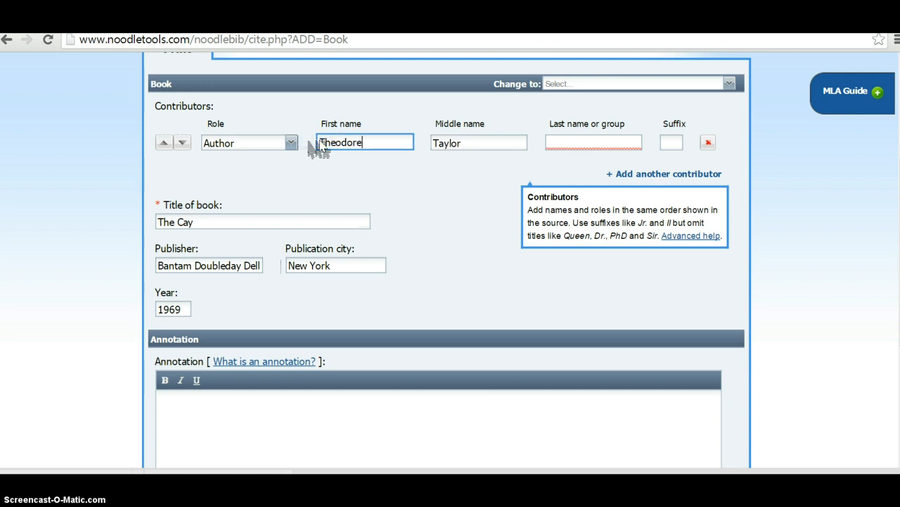
pyautogui.press('Tab')
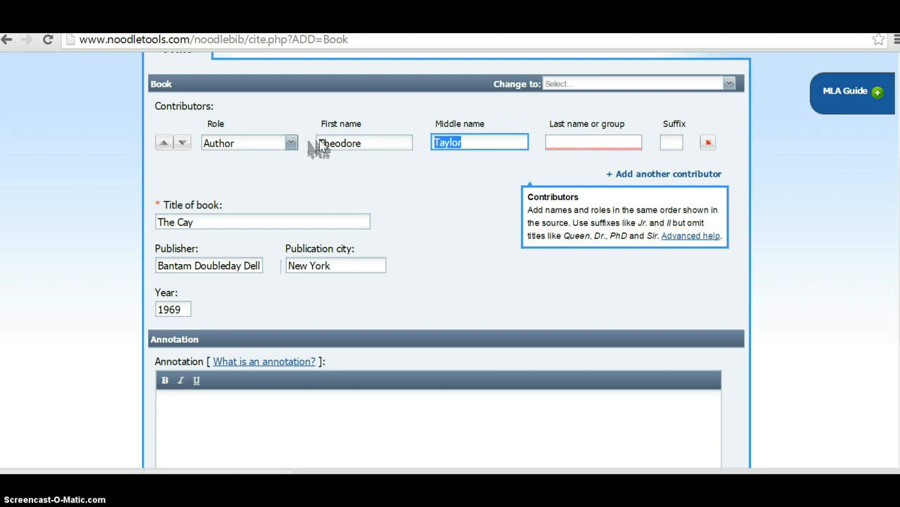
pyautogui.press('BackSpace')
pyautogui.click(597, 148)
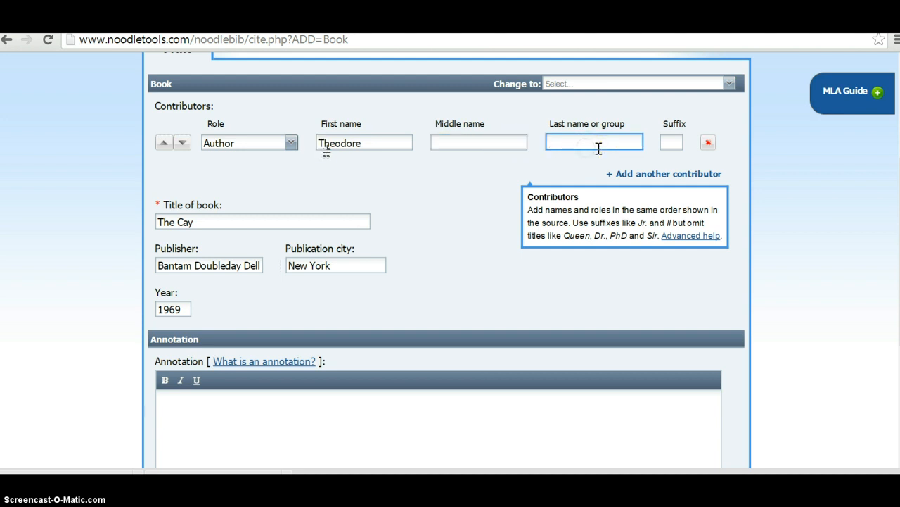
pyautogui.write('Taylor')
# Step: Keep the source included in the final Works Cited and submit the citation
pyautogui.scroll(-3, 326, 152)
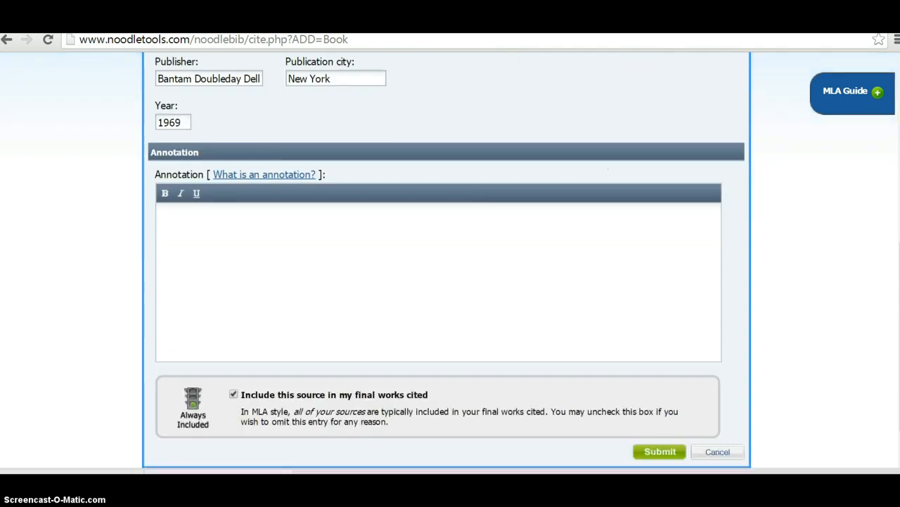
pyautogui.click(350, 162)
pyautogui.click(283, 245)
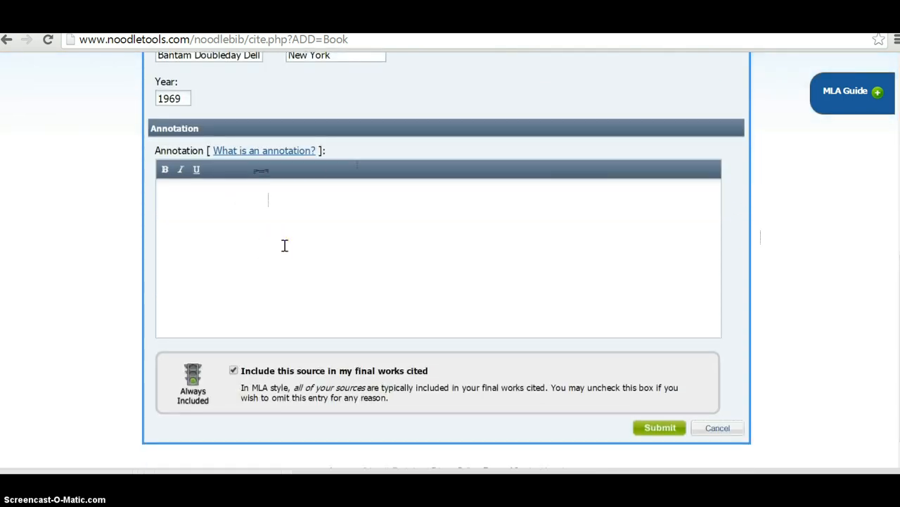
pyautogui.click(234, 371)
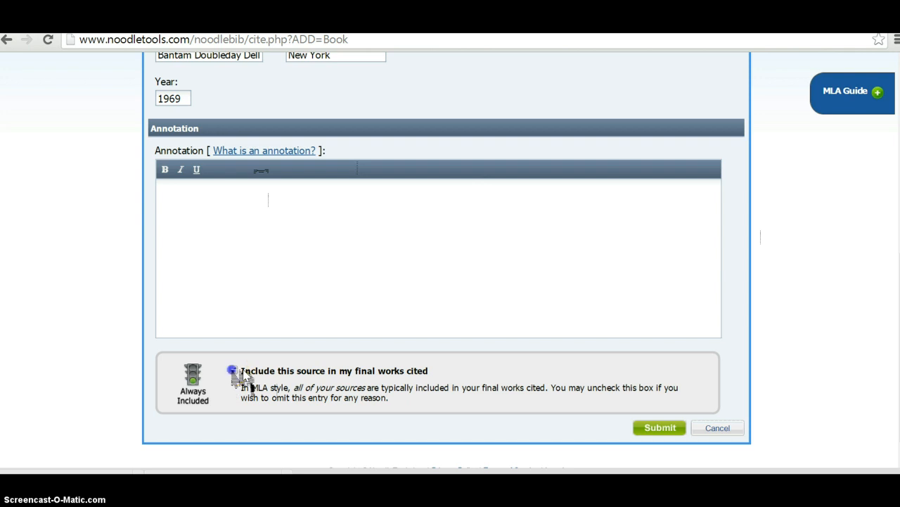
pyautogui.click(233, 370)
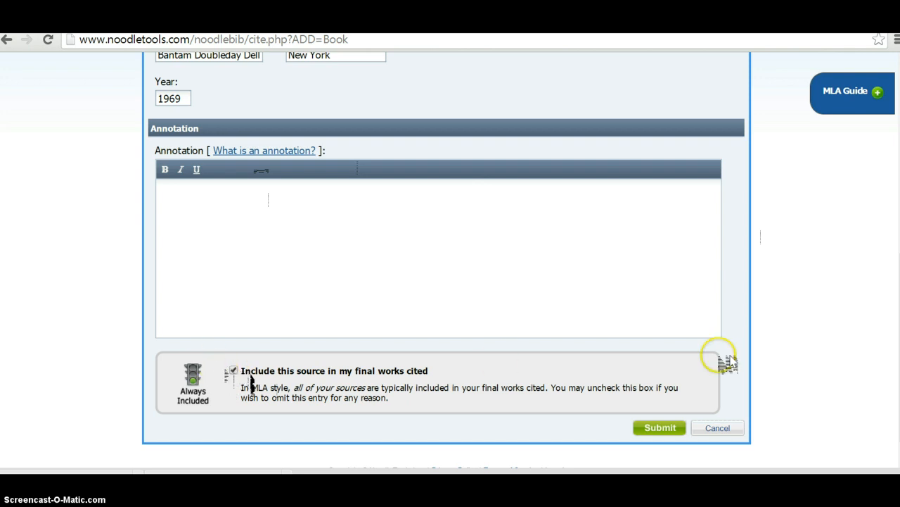
pyautogui.click(653, 431)
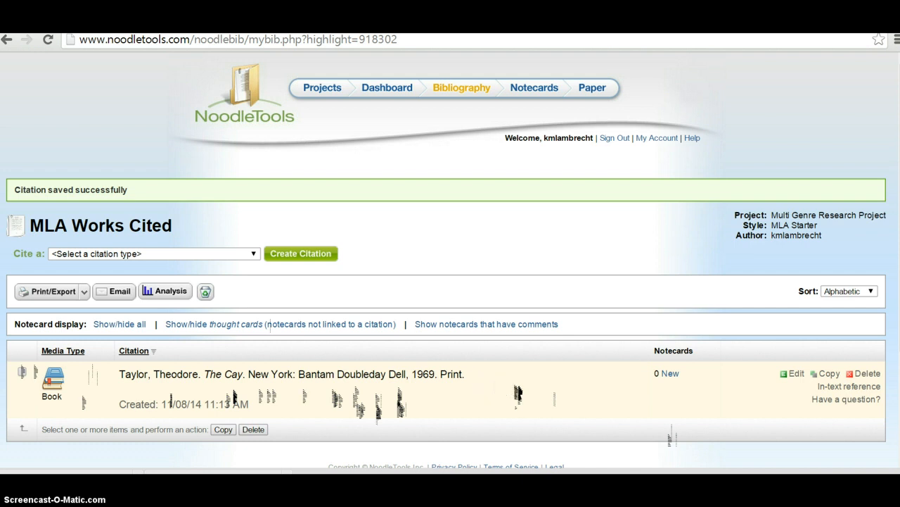
# Step: Scroll the Works Cited list to review the saved entry for The Cay
pyautogui.scroll(-2, 508, 391)
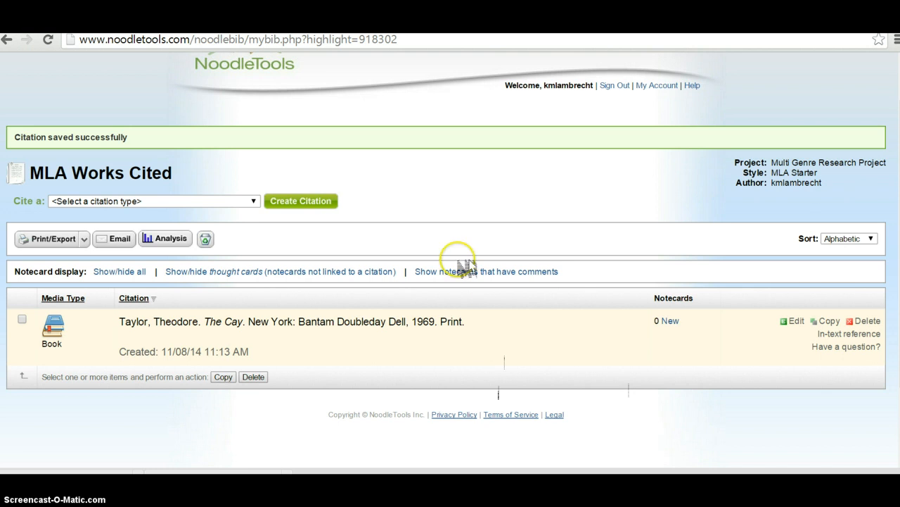
# Step: Dismiss the Cite a citation-type list unused and go to the Projects tab
pyautogui.click(254, 201)
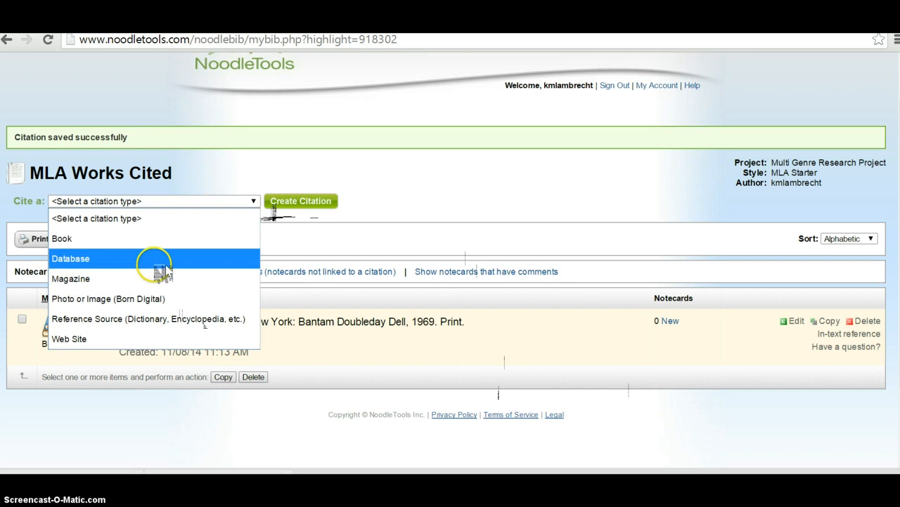
pyautogui.click(386, 200)
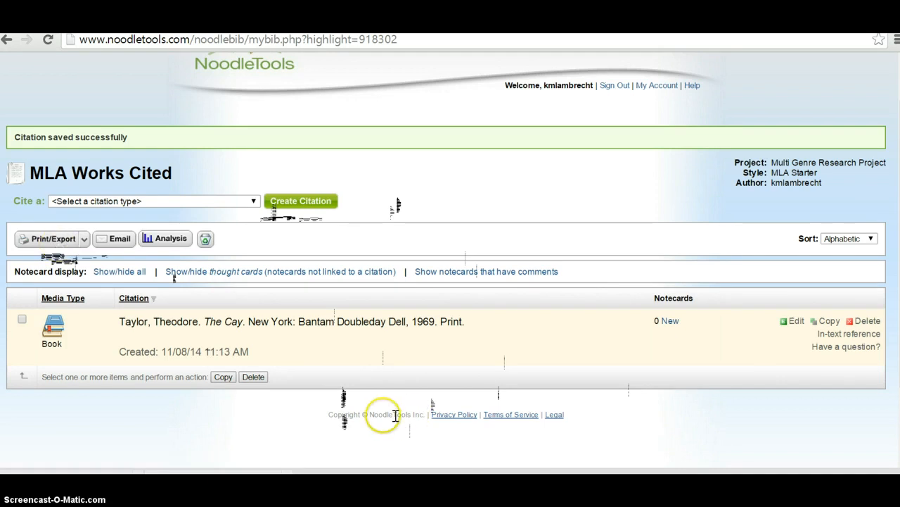
pyautogui.scroll(2, 451, 281)
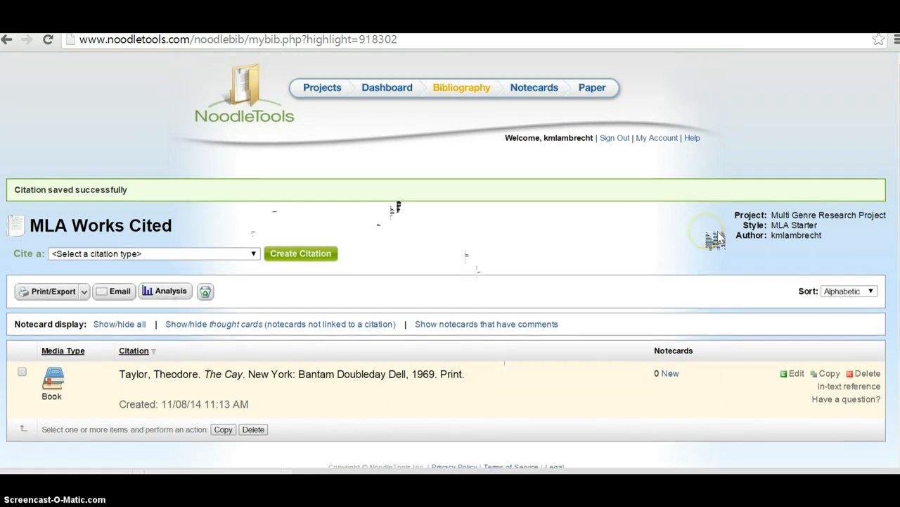
pyautogui.click(315, 97)
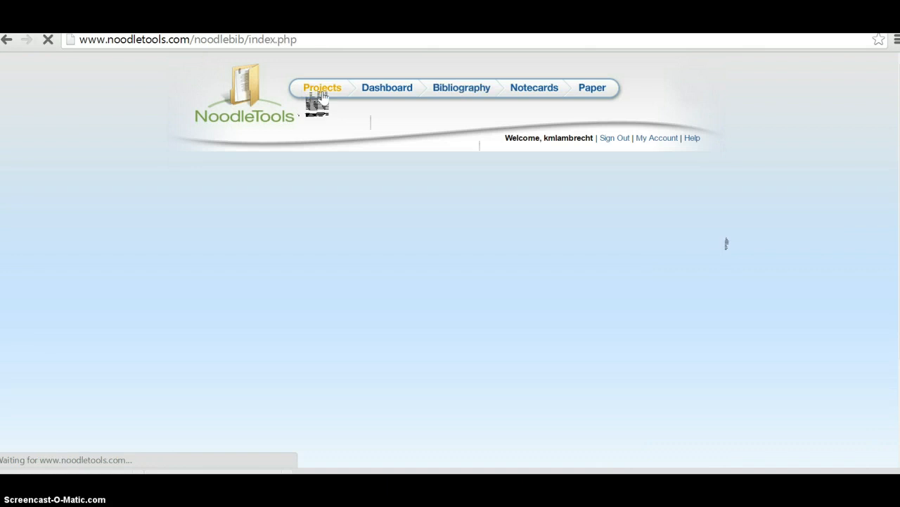